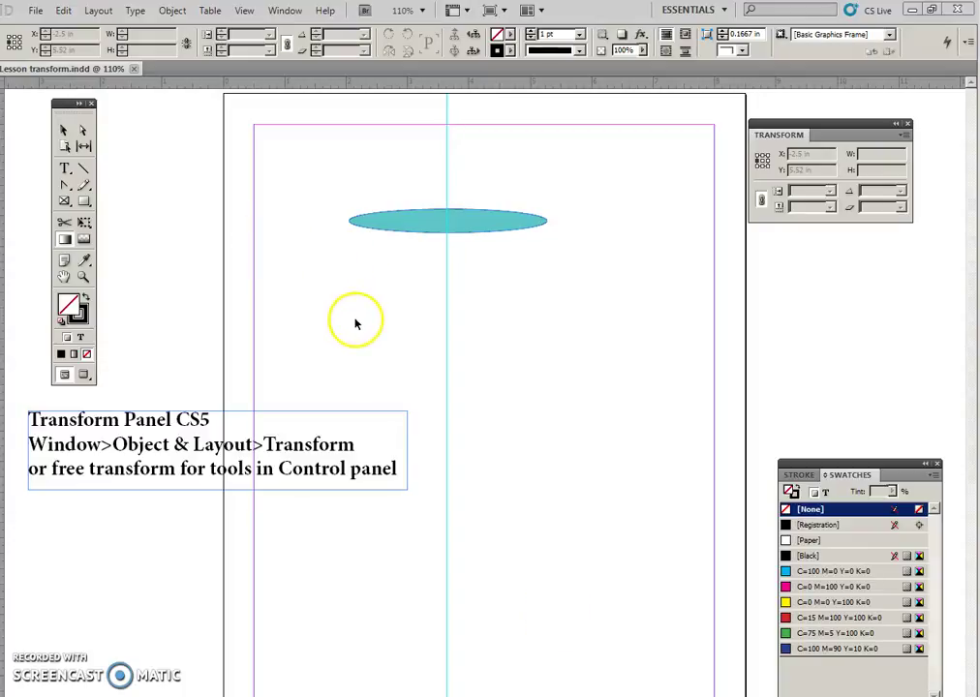
- Float the Transform panel and draw a rectangle frame right of the page centre
{"action": "mouse_move", "coordinate": [819, 133]}
{"action": "left_mouse_down"}
{"action": "mouse_move", "coordinate": [765, 195]}
{"action": "mouse_move", "coordinate": [801, 136]}
{"action": "left_mouse_up"}
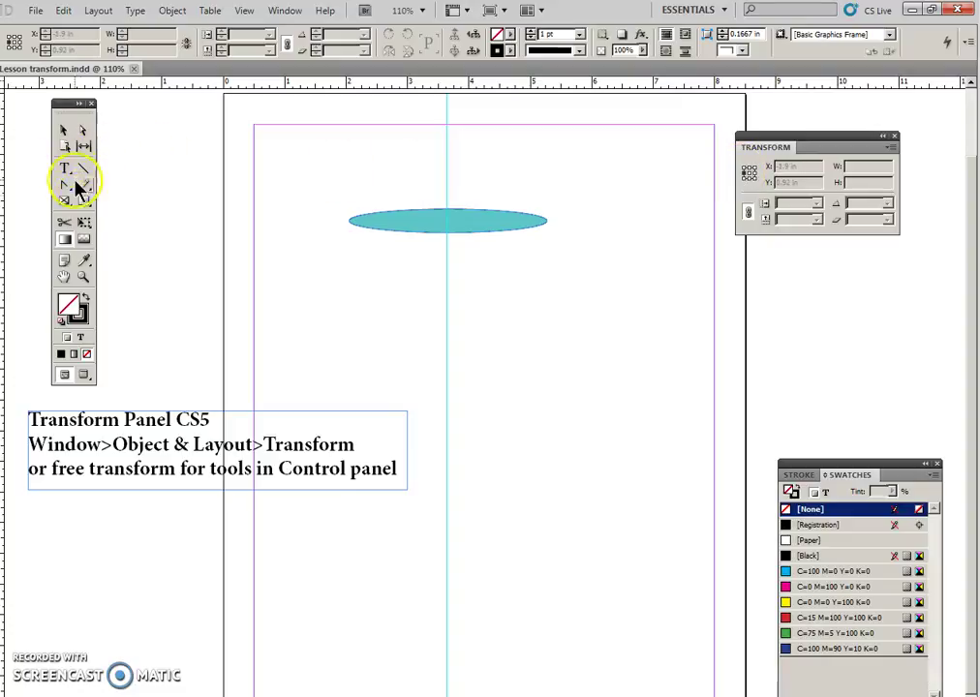
{"action": "left_click", "coordinate": [67, 198]}
{"action": "left_click_drag", "start_coordinate": [557, 308], "coordinate": [635, 368]}
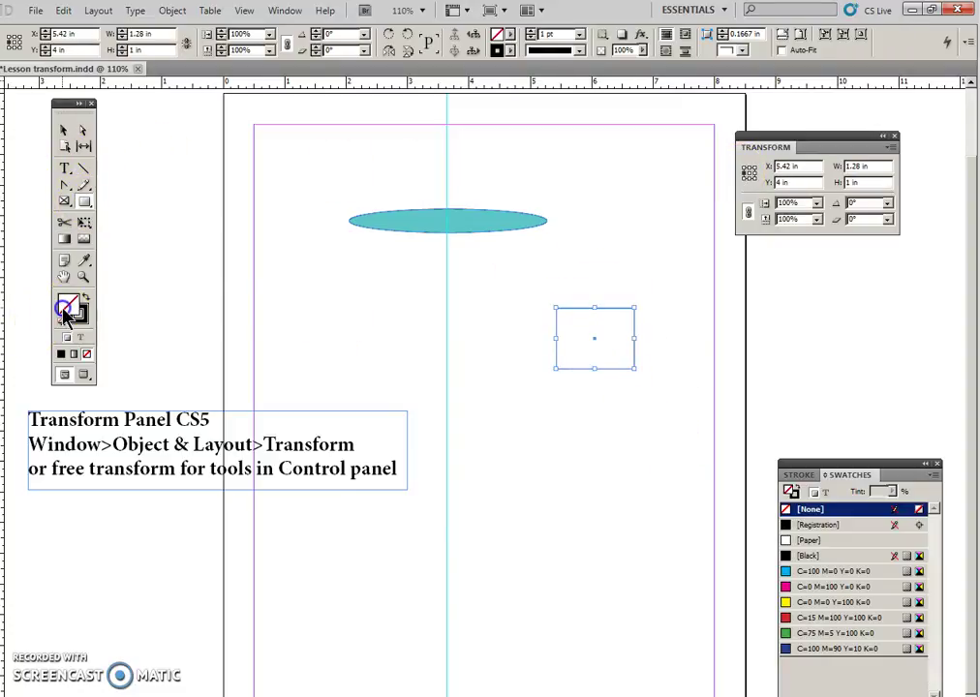
- Fill the rectangle green, then check its X position of 5.42 in and its reference point
{"action": "double_click", "coordinate": [64, 310]}
{"action": "left_click", "coordinate": [381, 347]}
{"action": "left_click", "coordinate": [611, 295]}
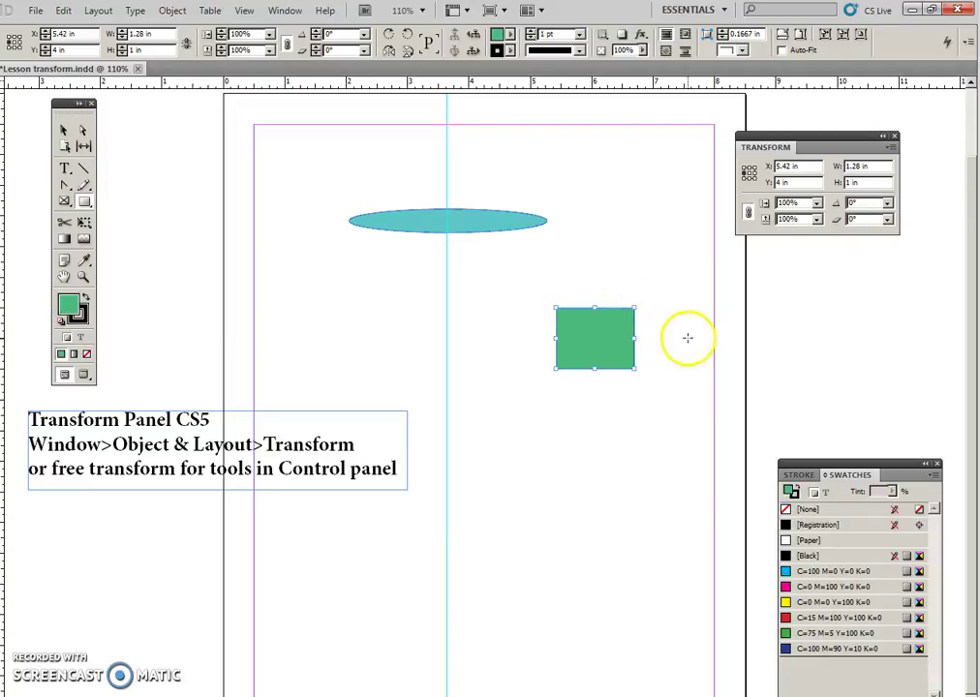
{"action": "double_click", "coordinate": [793, 167]}
{"action": "left_click", "coordinate": [743, 178]}
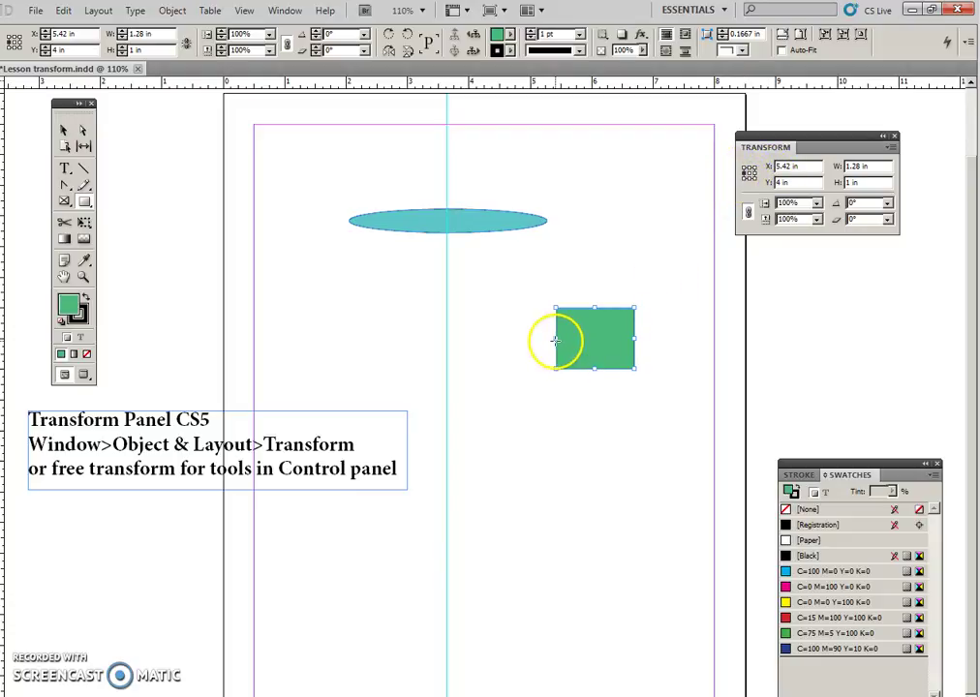
- Add a horizontal ruler guide at Y 4 in through the rectangle's middle
{"action": "left_click_drag", "start_coordinate": [485, 84], "coordinate": [561, 337]}
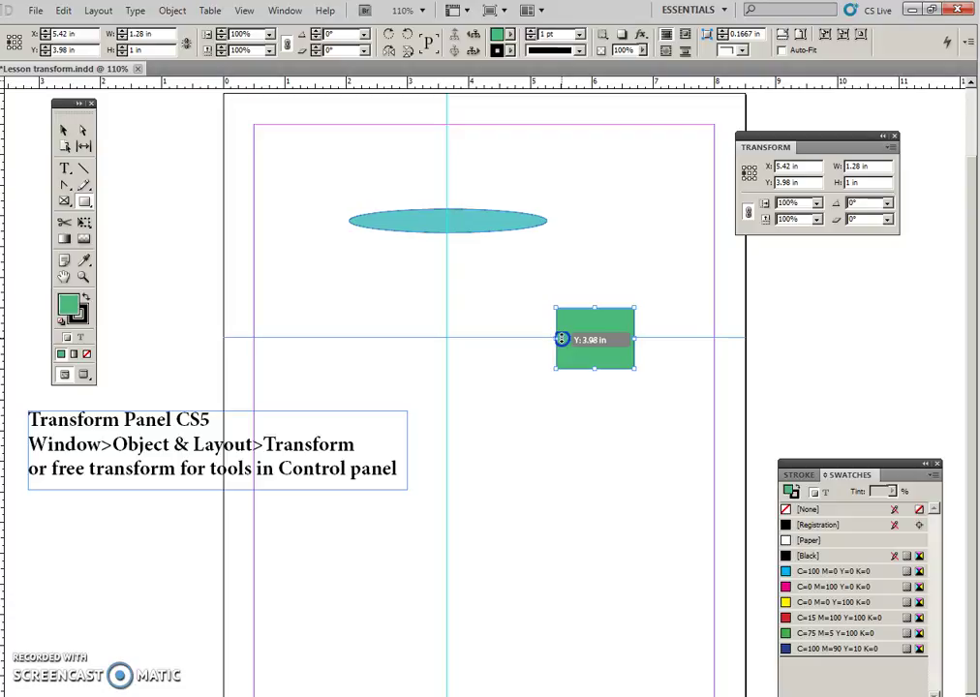
{"action": "left_click_drag", "start_coordinate": [561, 338], "coordinate": [560, 339]}
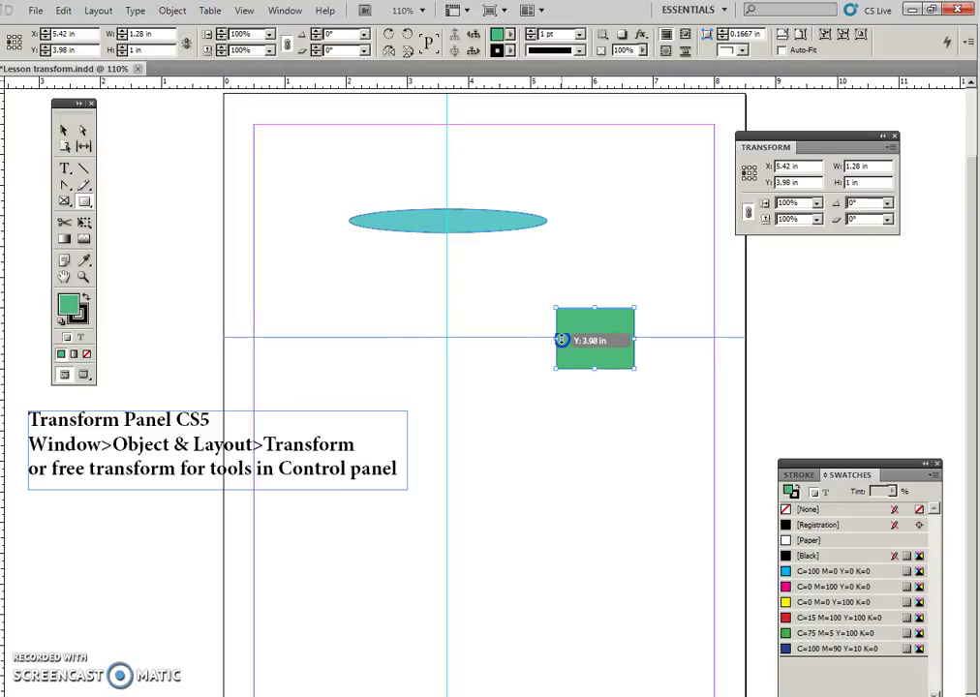
{"action": "left_click_drag", "start_coordinate": [561, 339], "coordinate": [562, 335]}
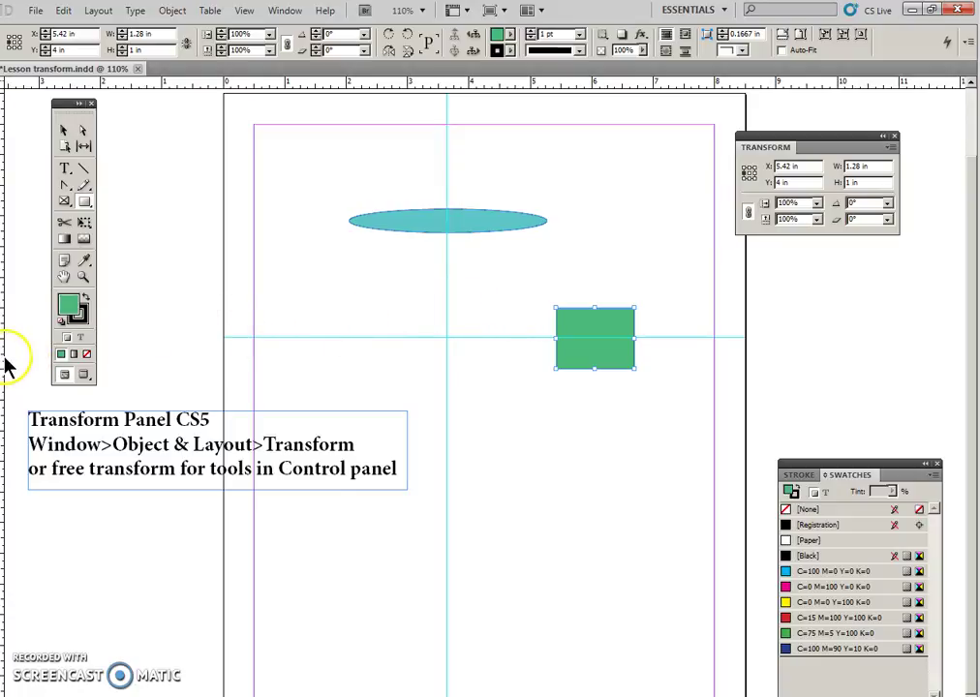
- Add vertical ruler guides at X 6.06 in and 5.42 in along the rectangle
{"action": "left_click_drag", "start_coordinate": [5, 366], "coordinate": [595, 312]}
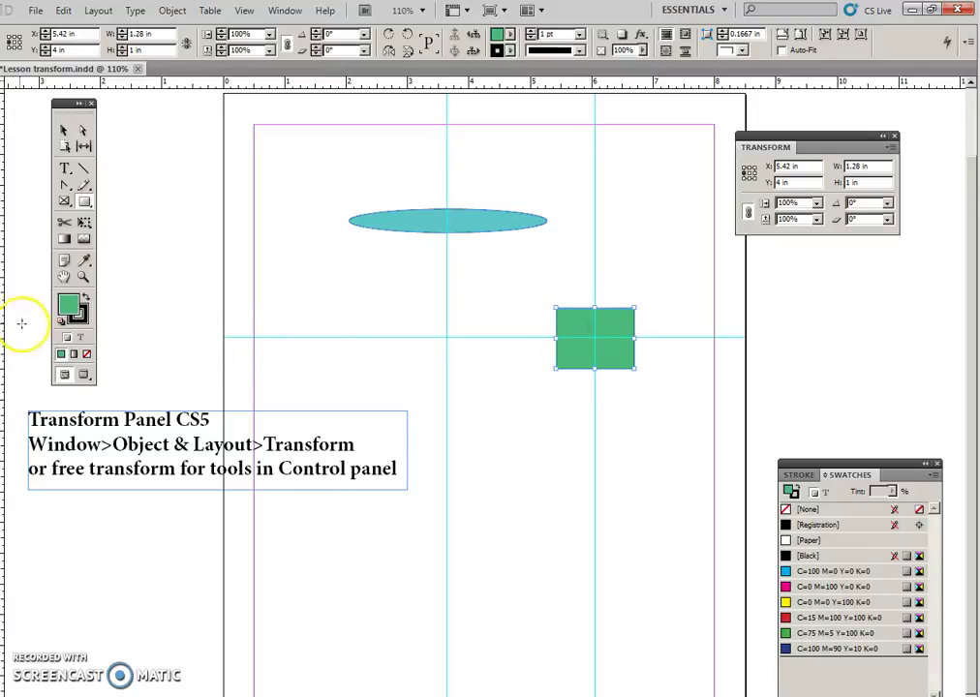
{"action": "left_click_drag", "start_coordinate": [4, 337], "coordinate": [556, 331]}
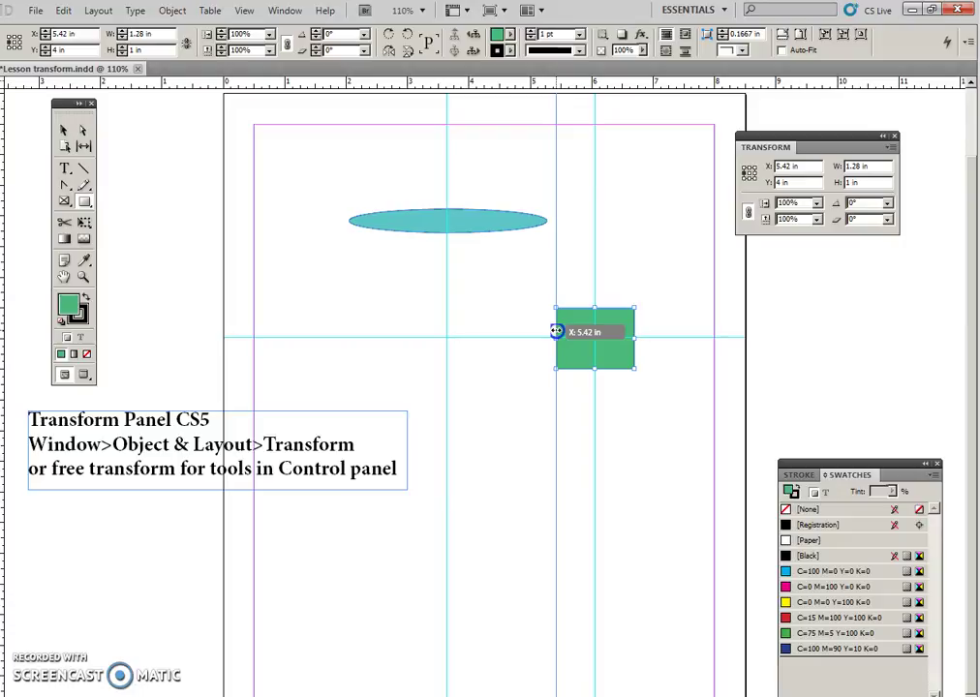
{"action": "left_click_drag", "start_coordinate": [557, 331], "coordinate": [555, 332]}
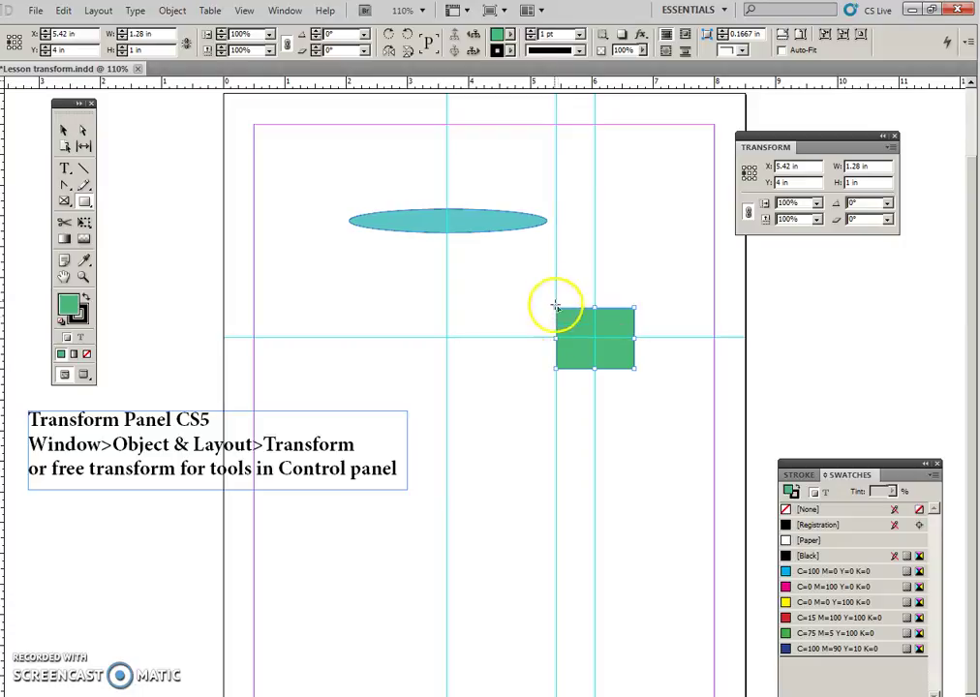
{"action": "double_click", "coordinate": [793, 166]}
{"action": "left_click", "coordinate": [549, 344]}
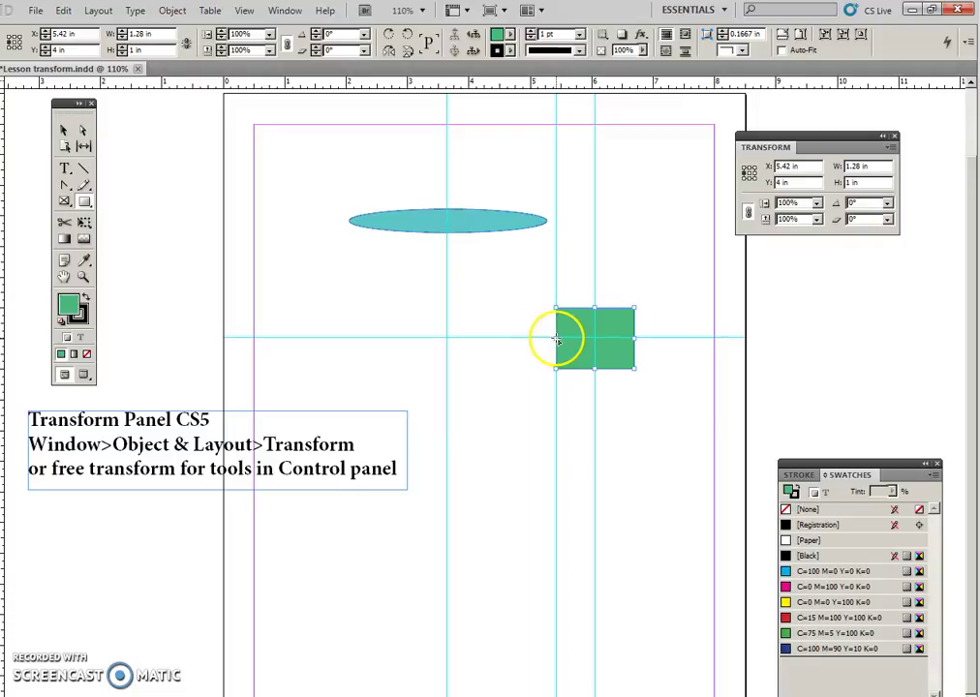
{"action": "left_click", "coordinate": [64, 132]}
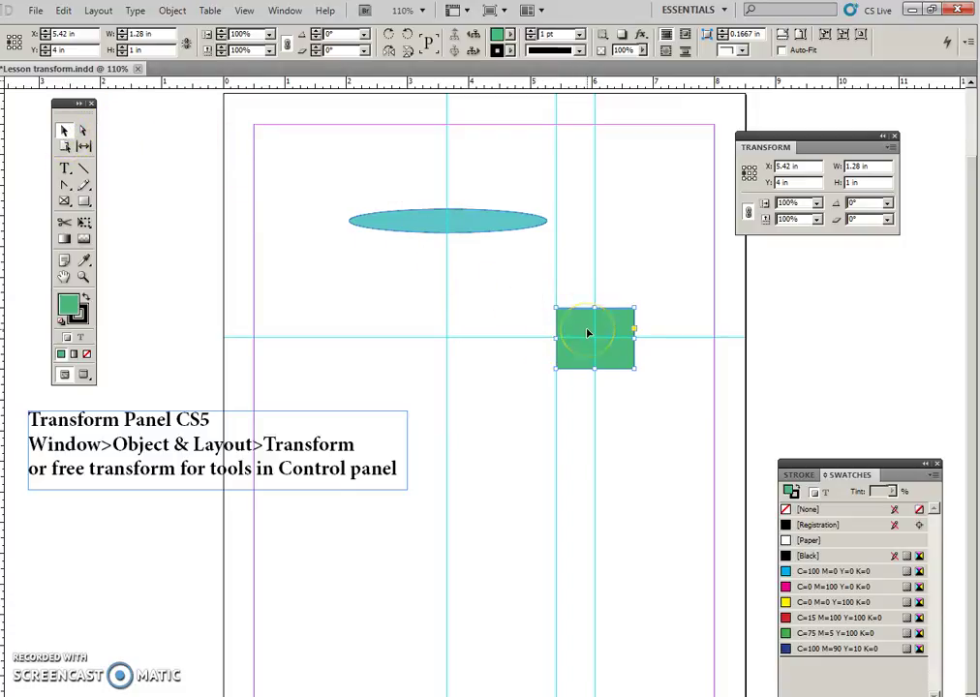
- Move the green rectangle to the top-left corner, add a guide through its middle, and check X/Y
{"action": "left_click_drag", "start_coordinate": [586, 333], "coordinate": [256, 113]}
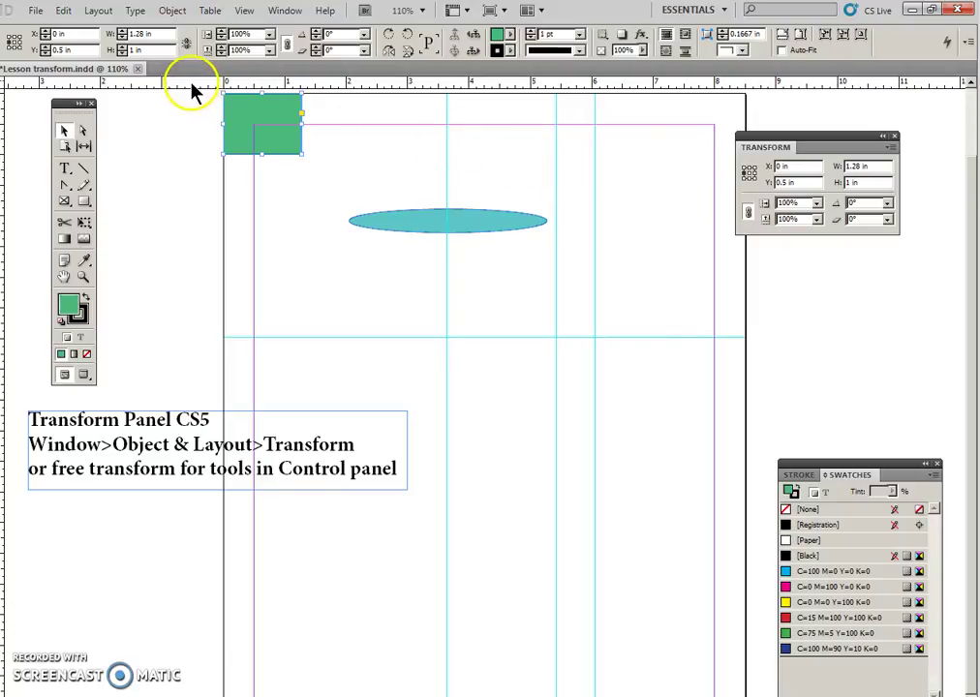
{"action": "left_click_drag", "start_coordinate": [196, 83], "coordinate": [210, 124]}
{"action": "left_click", "coordinate": [230, 129]}
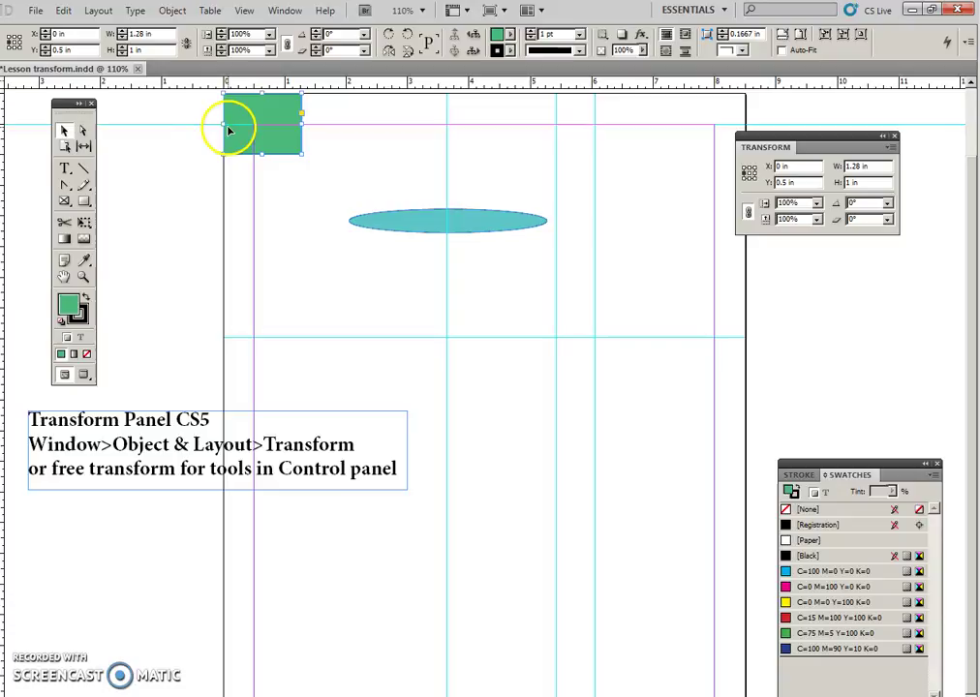
{"action": "left_click", "coordinate": [801, 170]}
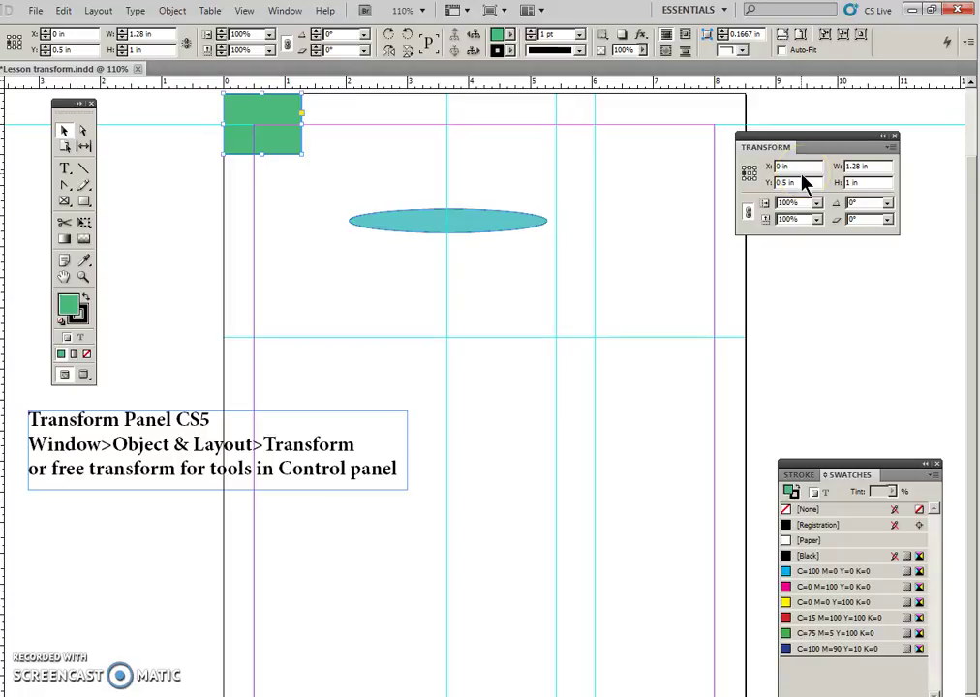
{"action": "left_click", "coordinate": [750, 172]}
- Measure the rectangle from its centre point and move it rightwards on the page
{"action": "left_click", "coordinate": [749, 174]}
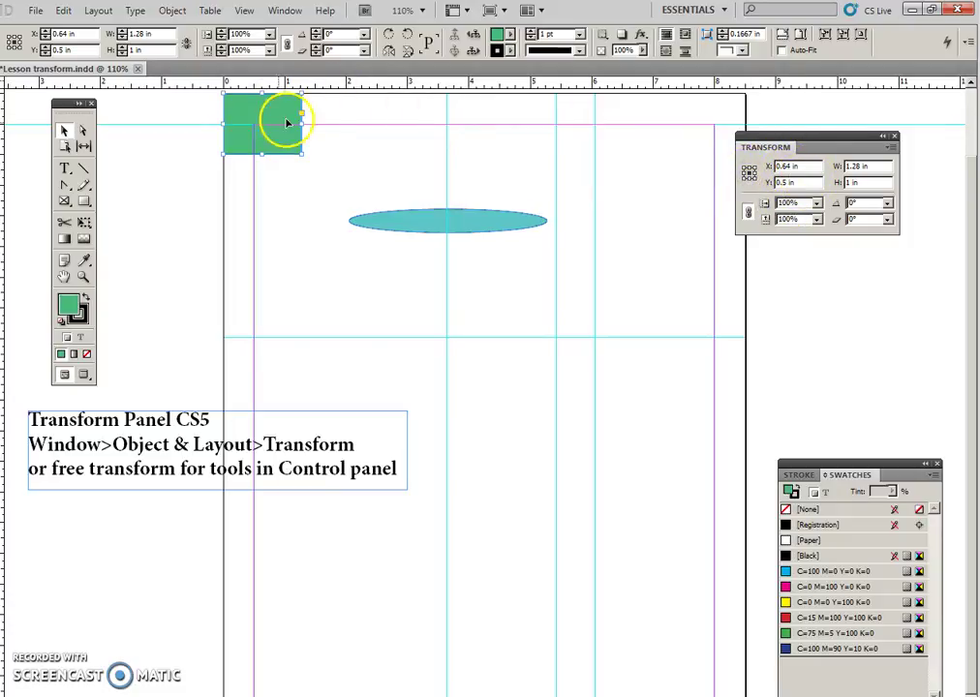
{"action": "left_click", "coordinate": [290, 202]}
{"action": "left_click", "coordinate": [270, 125]}
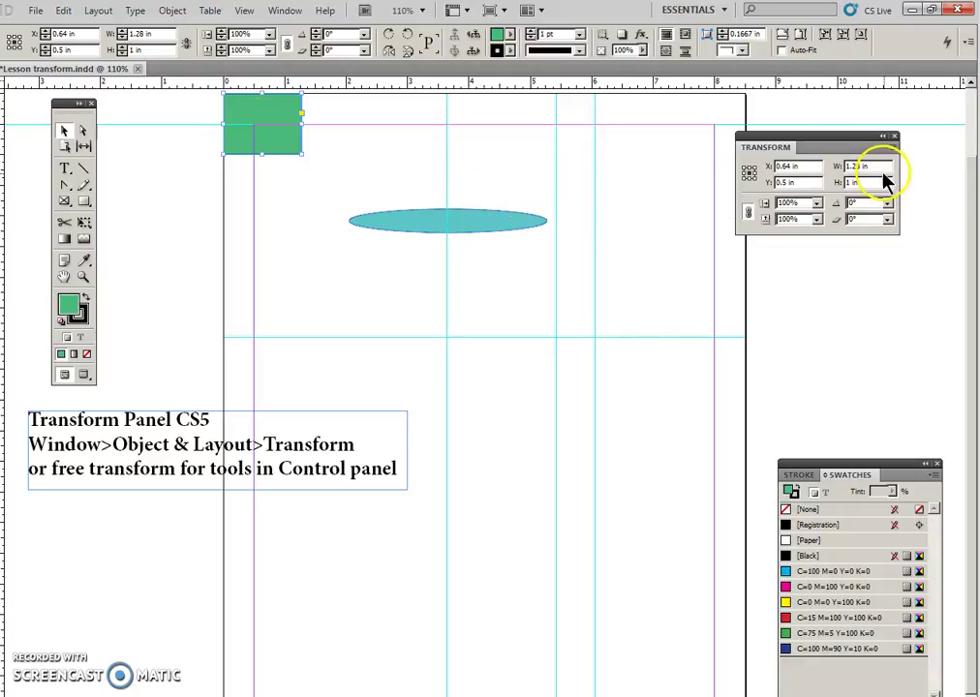
{"action": "left_click_drag", "start_coordinate": [286, 144], "coordinate": [677, 259]}
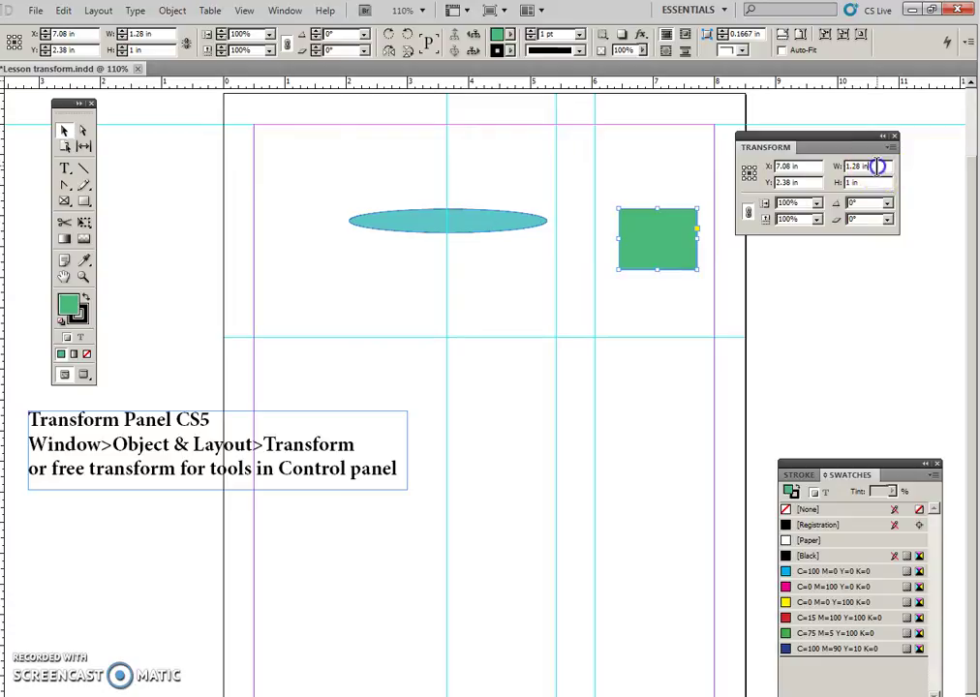
- Set the rectangle's width to 2 in and height to 0.5 in
{"action": "left_click_drag", "start_coordinate": [876, 167], "coordinate": [802, 166]}
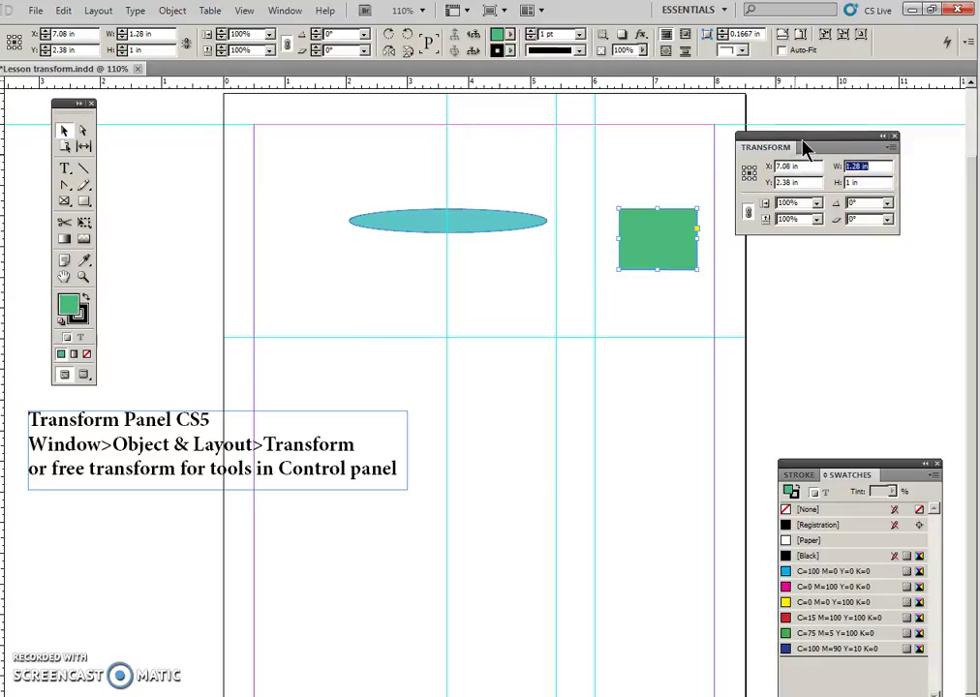
{"action": "type", "text": "2"}
{"action": "key", "text": "Return"}
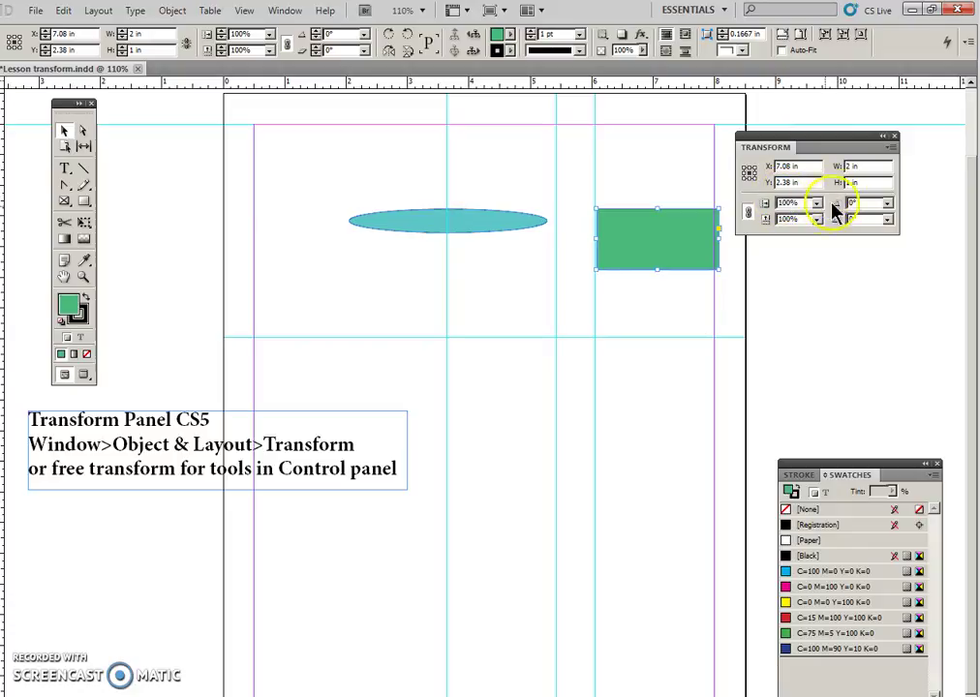
{"action": "left_click", "coordinate": [869, 178]}
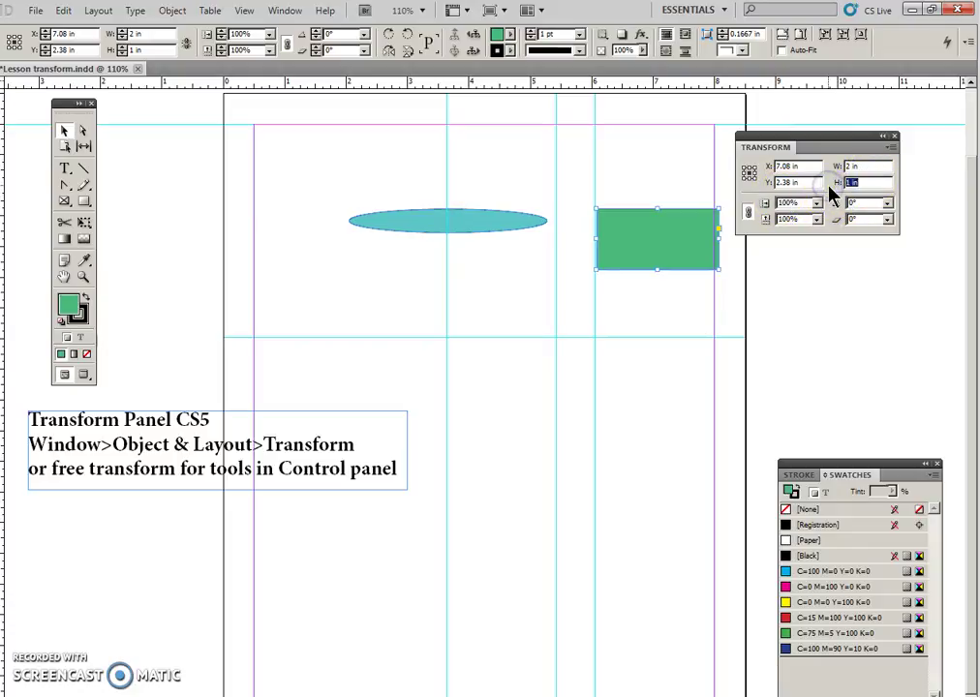
{"action": "type", "text": "0.5"}
{"action": "key", "text": "Return"}
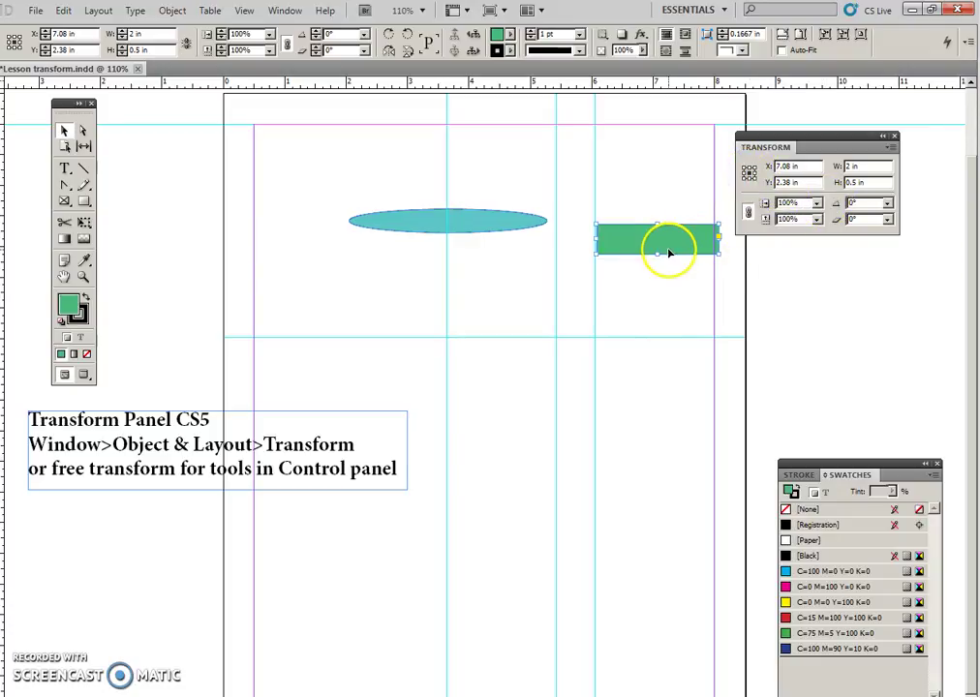
- Delete the green rectangle, then rotate the cyan ellipse 45° and undo it
{"action": "key", "text": "Delete"}
{"action": "left_click", "coordinate": [465, 223]}
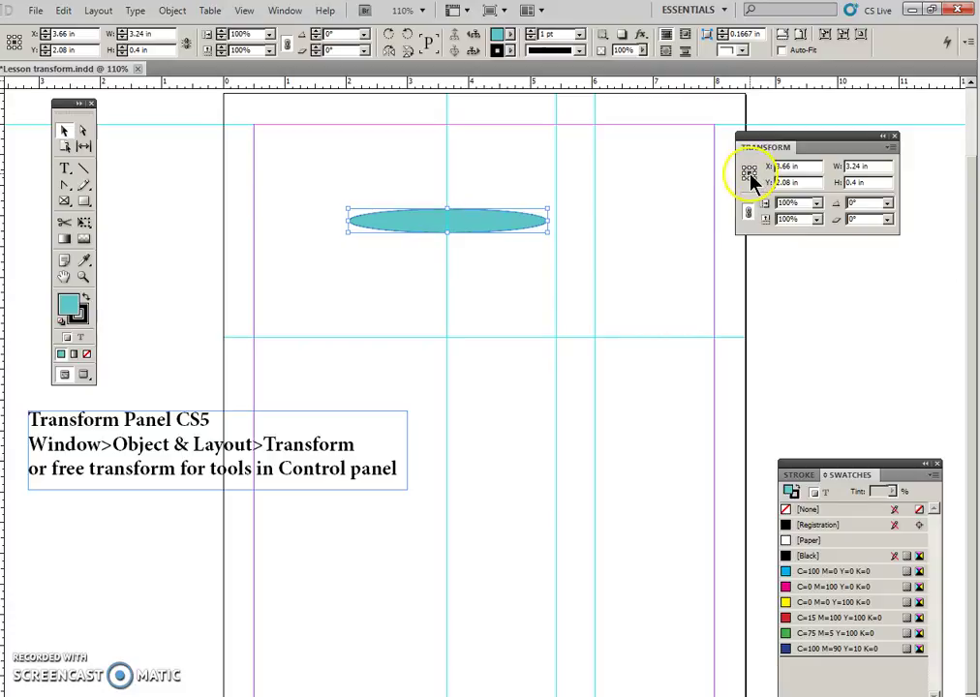
{"action": "left_click", "coordinate": [848, 202]}
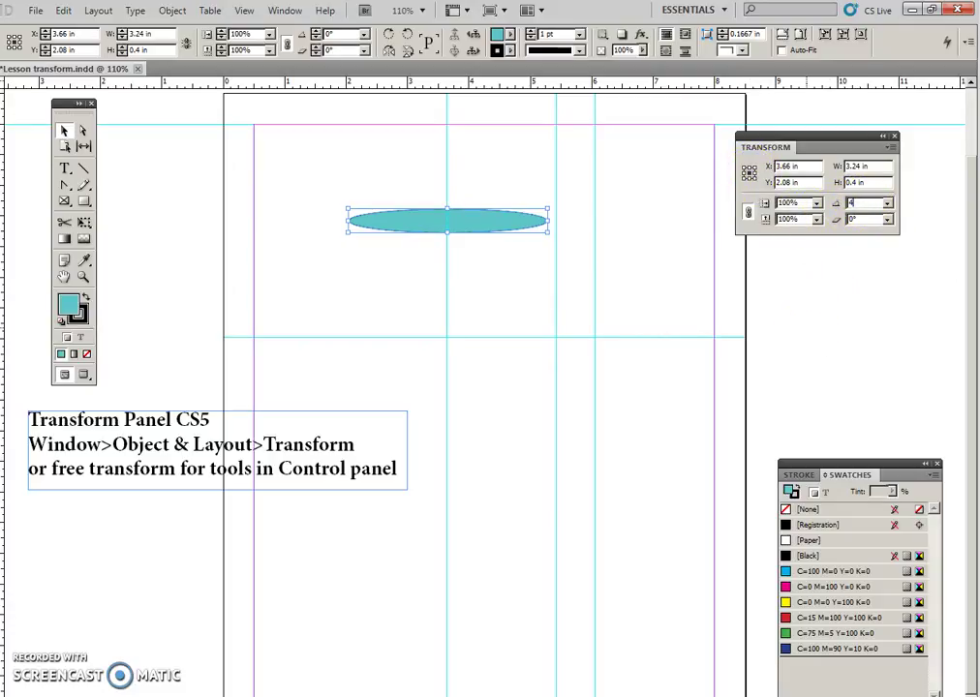
{"action": "key", "text": "Return"}
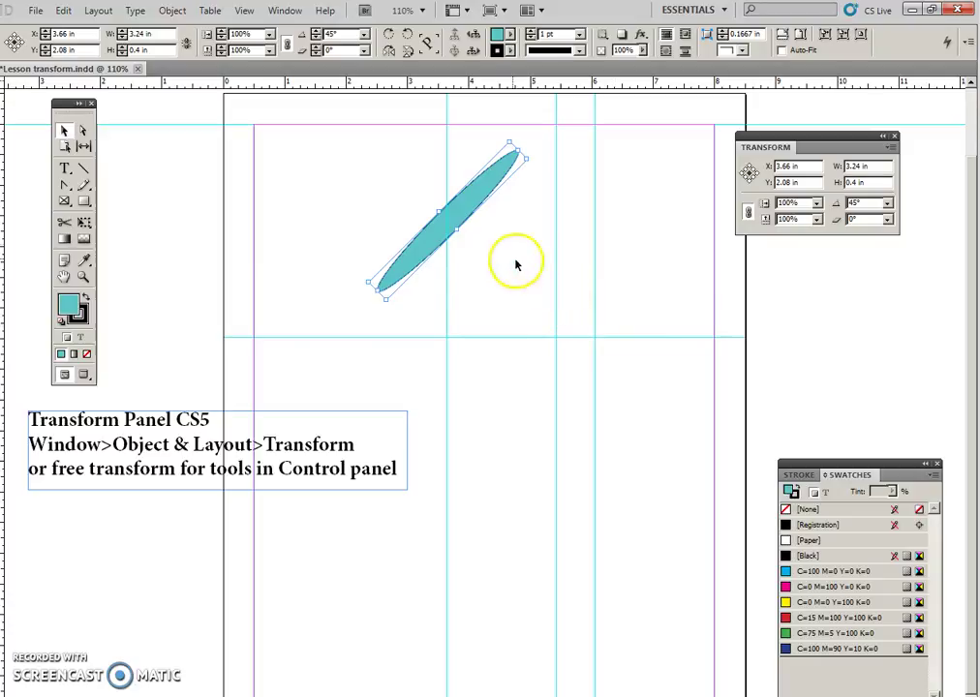
{"action": "key", "text": "ctrl+z"}
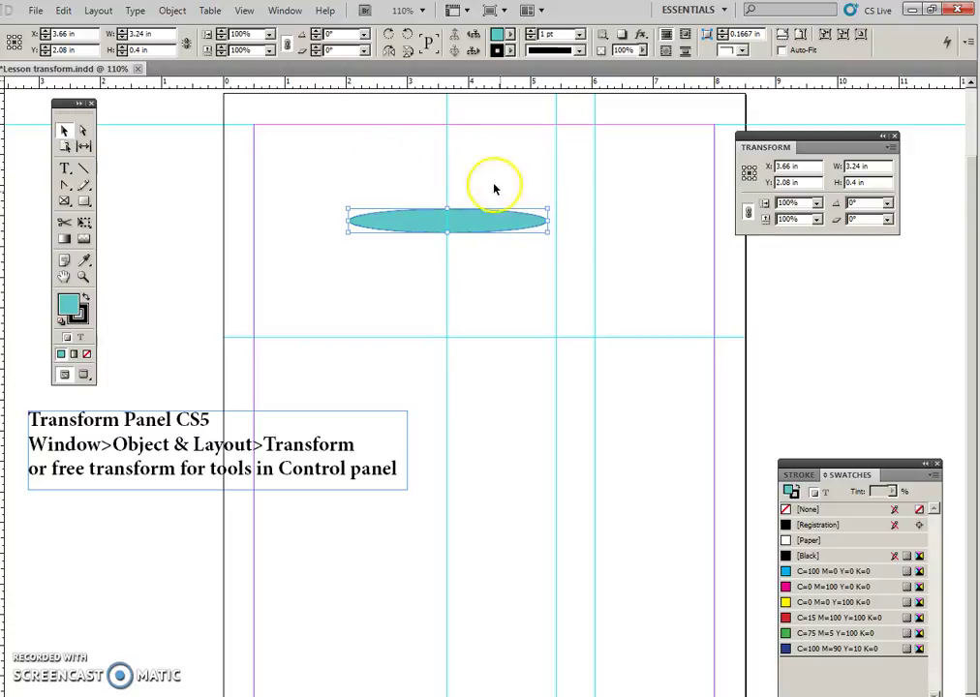
- Use the left-middle reference point, rotate the ellipse 45° again, and undo back to 0°
{"action": "left_click", "coordinate": [744, 175]}
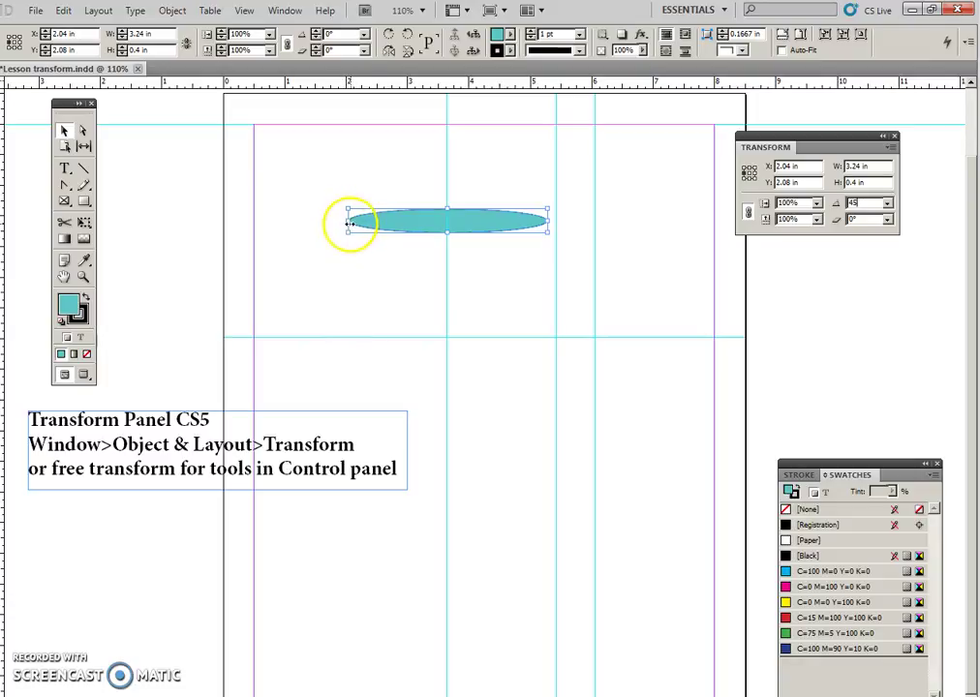
{"action": "double_click", "coordinate": [868, 204]}
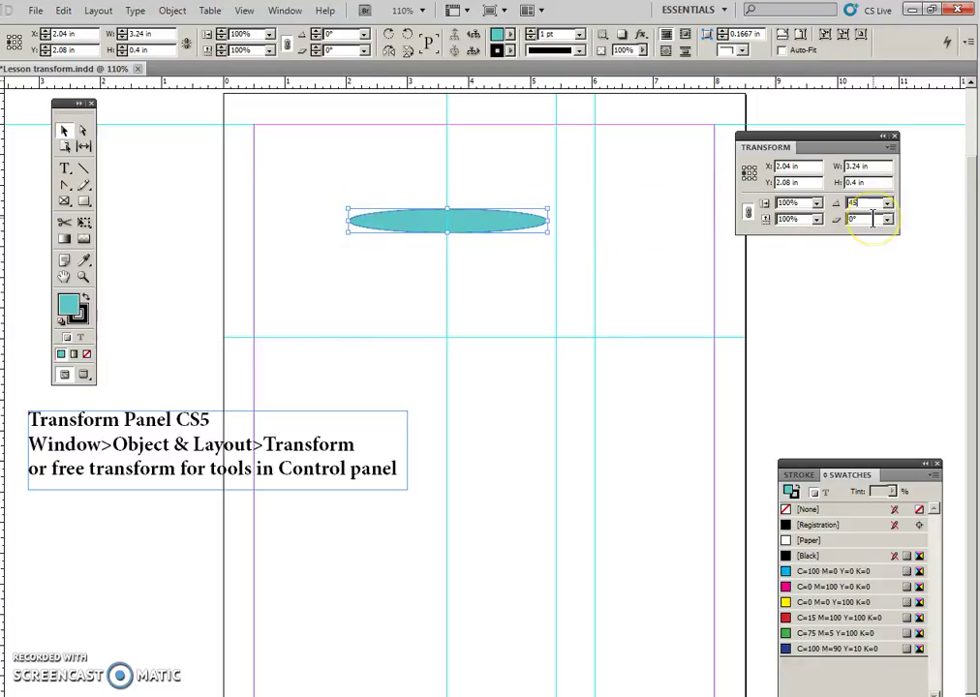
{"action": "key", "text": "Return"}
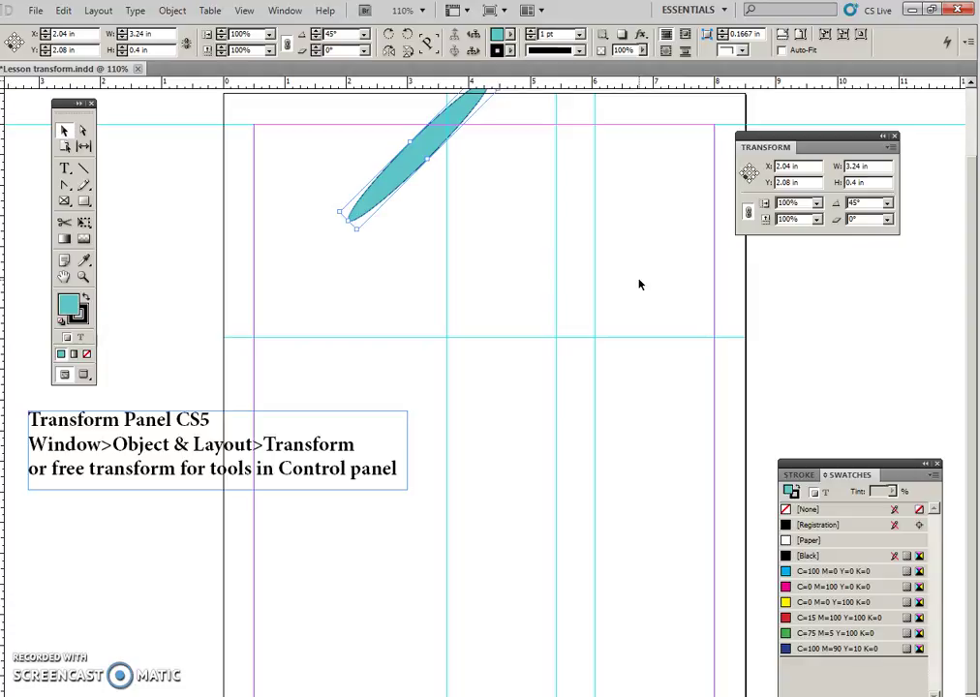
{"action": "key", "text": "ctrl+z"}
{"action": "left_click", "coordinate": [501, 203]}
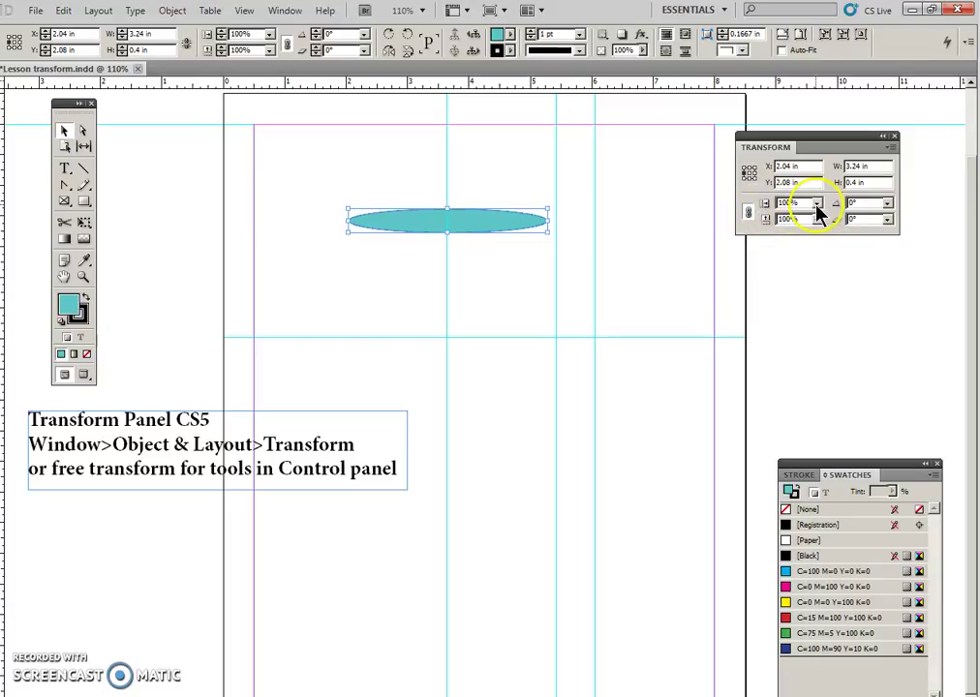
- Scale the ellipse proportionally to 110% with width and height linked
{"action": "left_click_drag", "start_coordinate": [818, 213], "coordinate": [768, 204]}
{"action": "left_click", "coordinate": [750, 209]}
{"action": "type", "text": "11"}
{"action": "key", "text": "Return"}
- Unlink scaling and stretch only the ellipse's width to 120%, making it 4.2768 in wide
{"action": "left_click", "coordinate": [779, 230]}
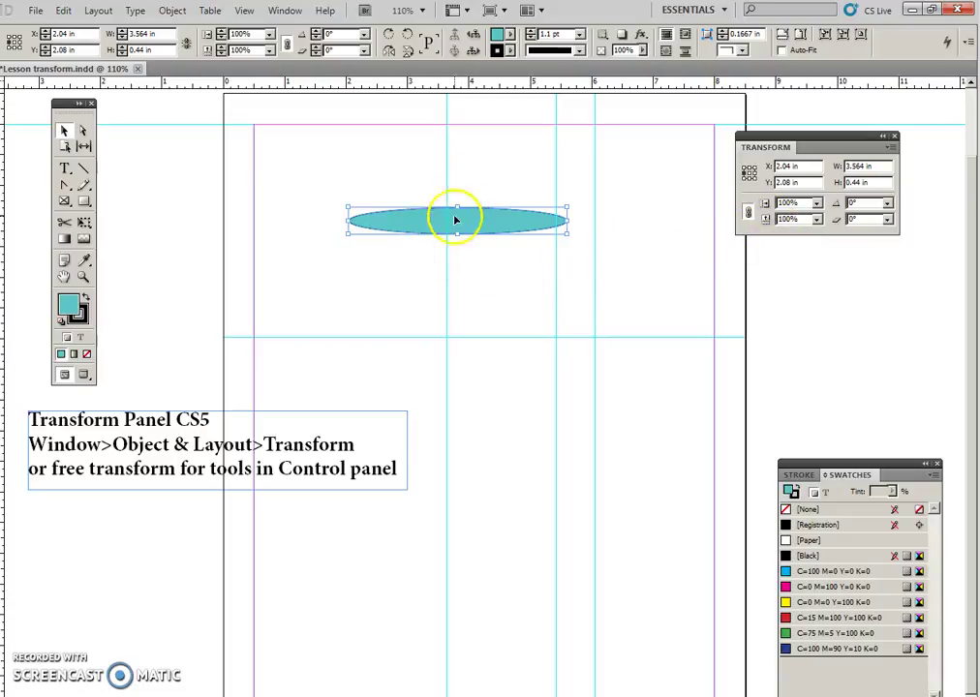
{"action": "left_click", "coordinate": [748, 212]}
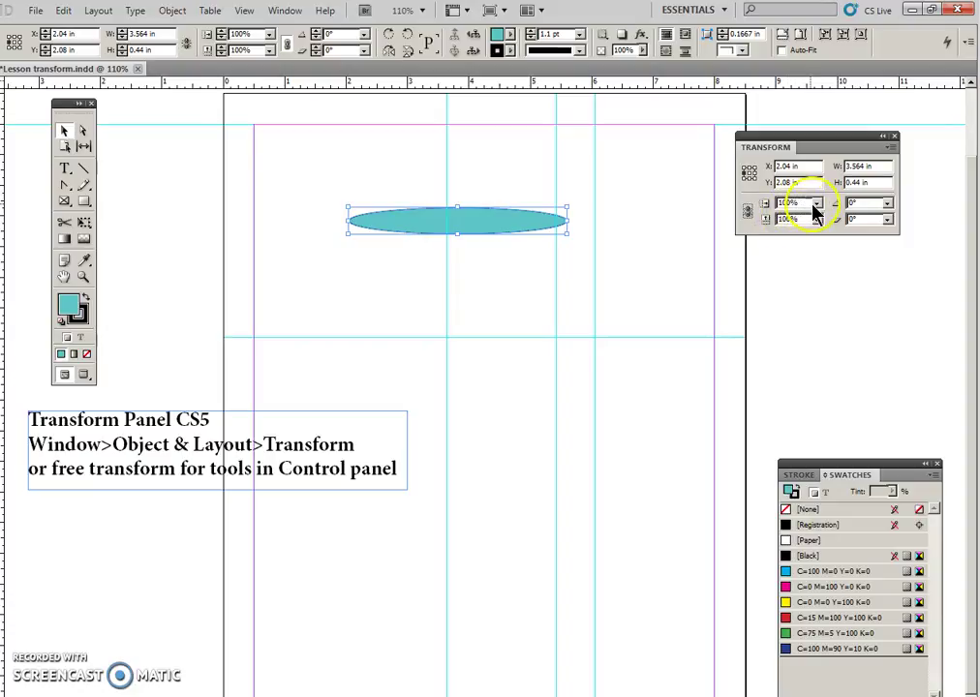
{"action": "left_click", "coordinate": [796, 203]}
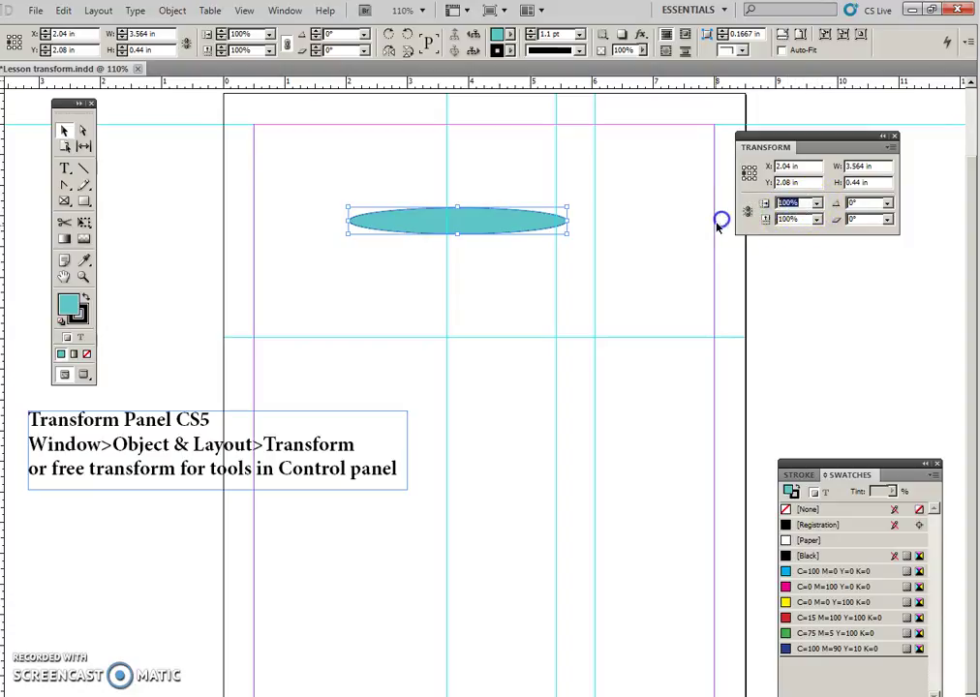
{"action": "type", "text": "120"}
{"action": "key", "text": "Return"}
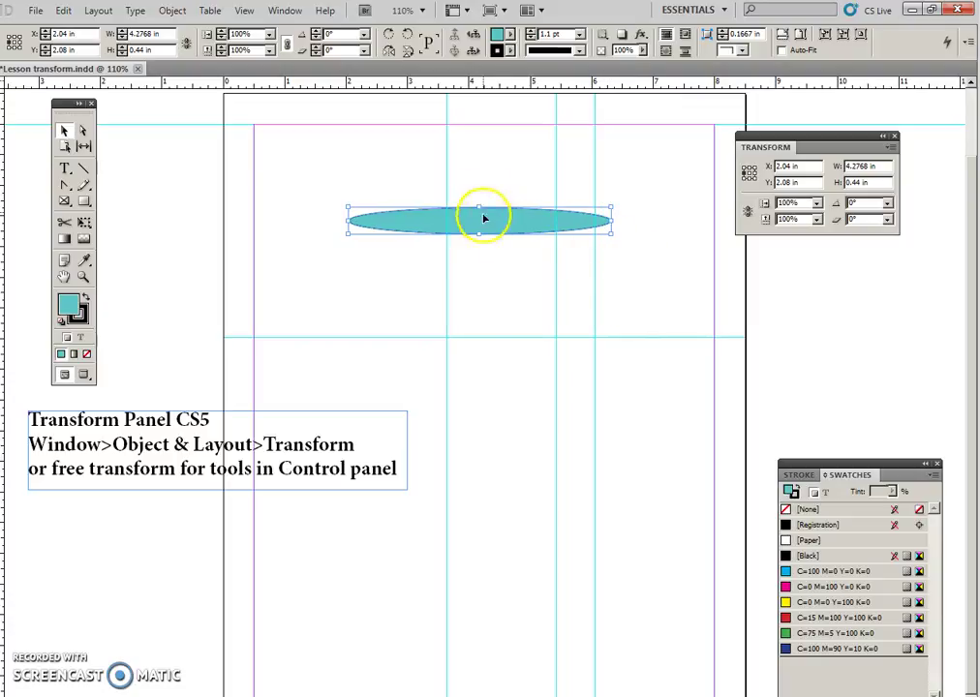